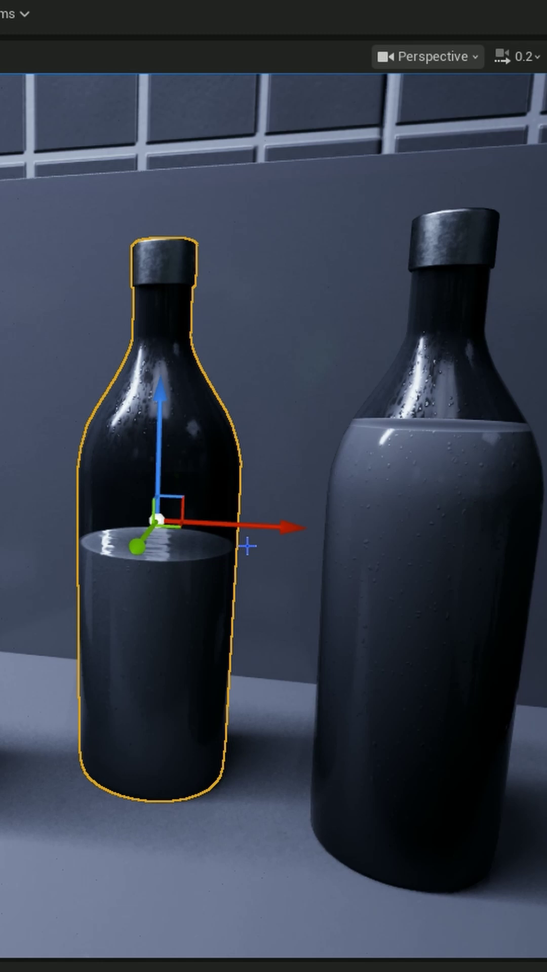
Tilt the purple-filled bottle about its centre and back upright, keeping its liquid surface level.
middle_click_drag(248, 545, 249, 546)
key("Escape")
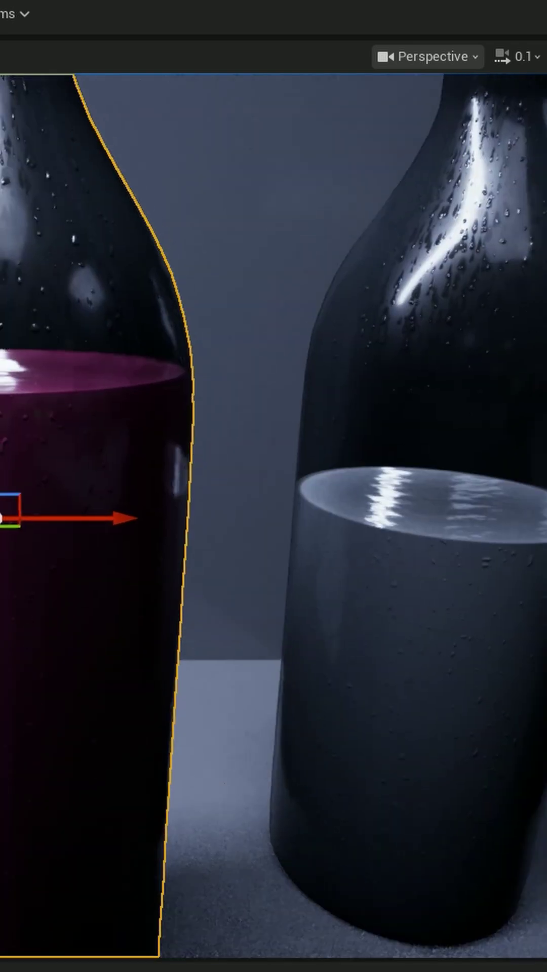
key("f")
scroll(395, 396, "down", 2)
scroll(524, 355, "down", 2)
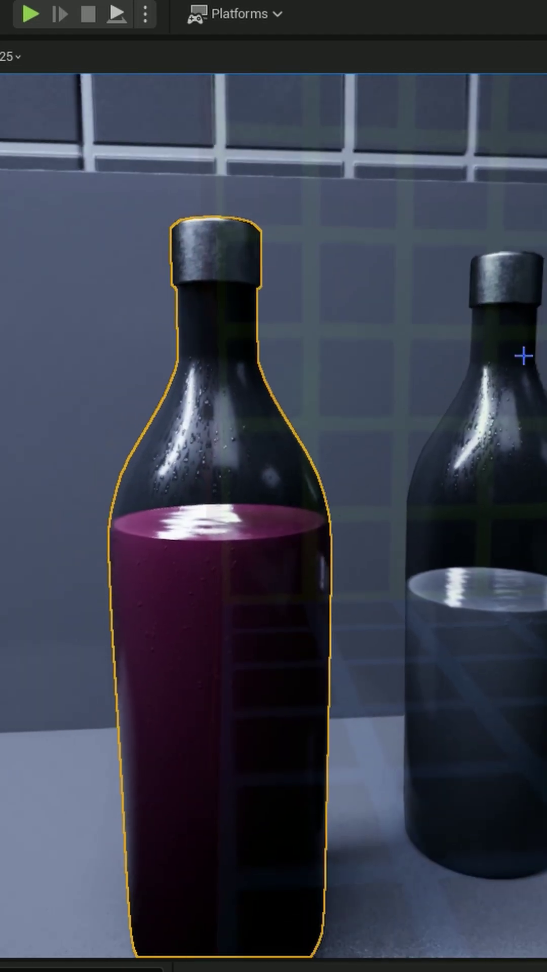
left_click_drag(523, 355, 523, 356)
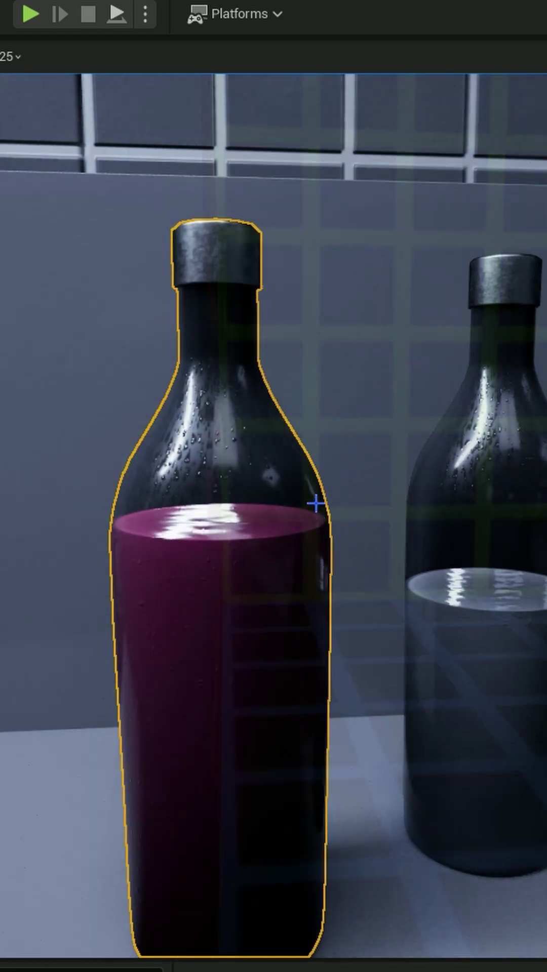
key("f")
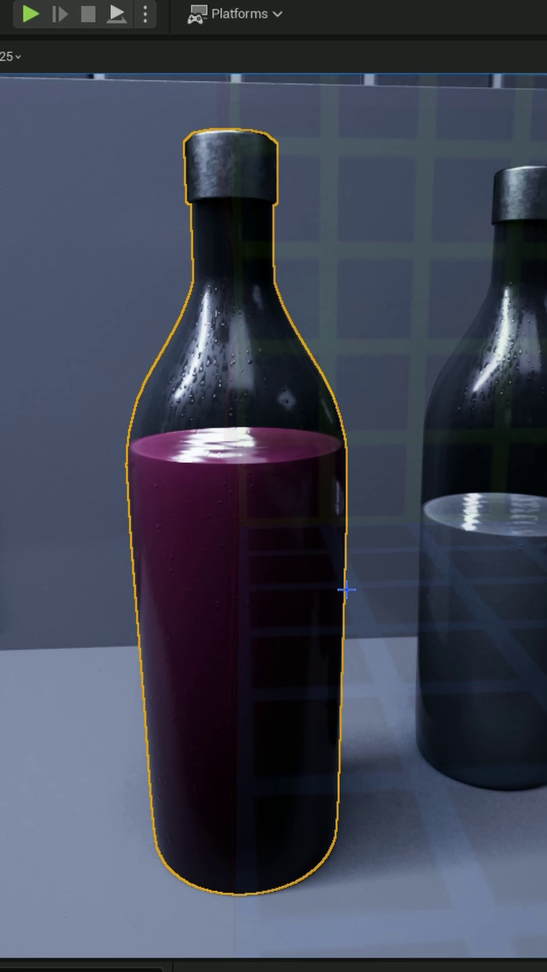
left_click(347, 588)
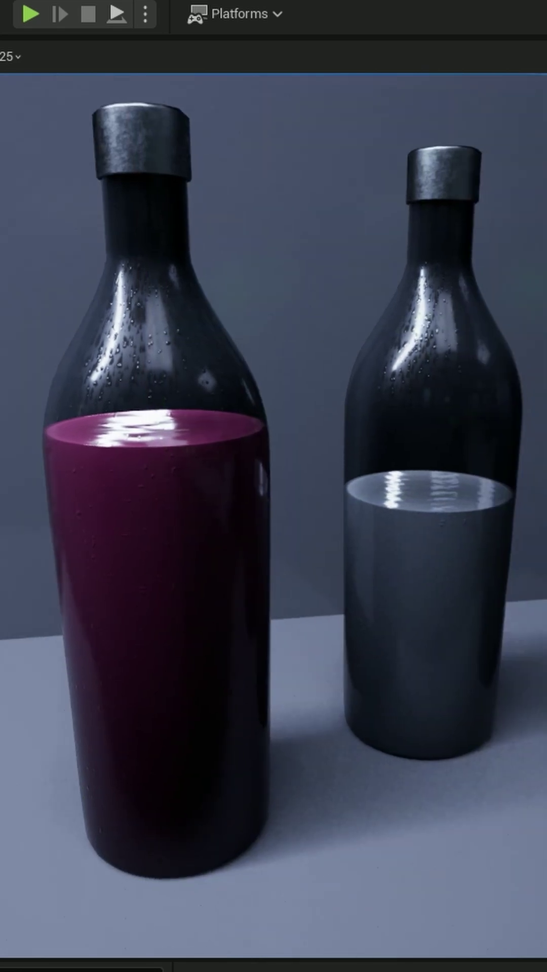
middle_click_drag(372, 592, 456, 592)
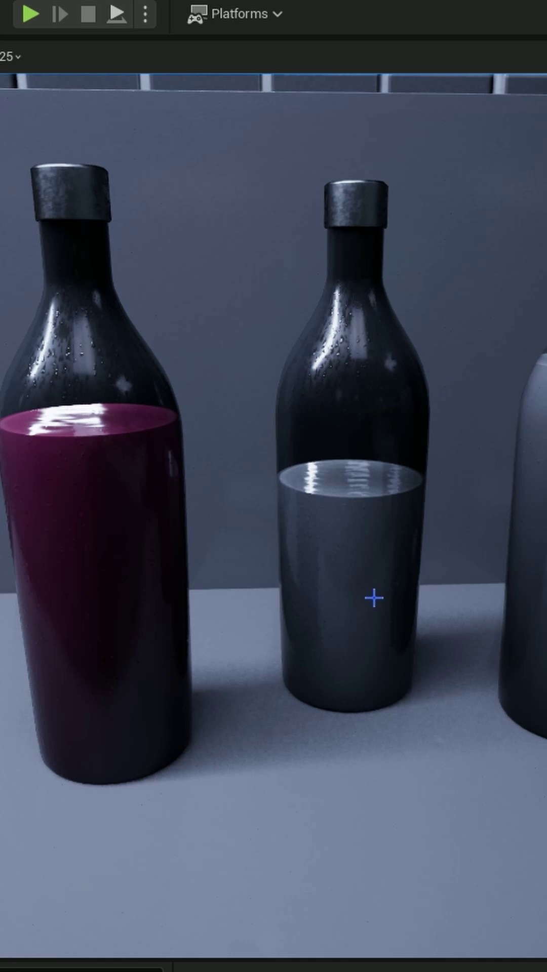
mouse_move(390, 517)
left_mouse_down()
mouse_move(391, 486)
mouse_move(419, 583)
left_mouse_up()
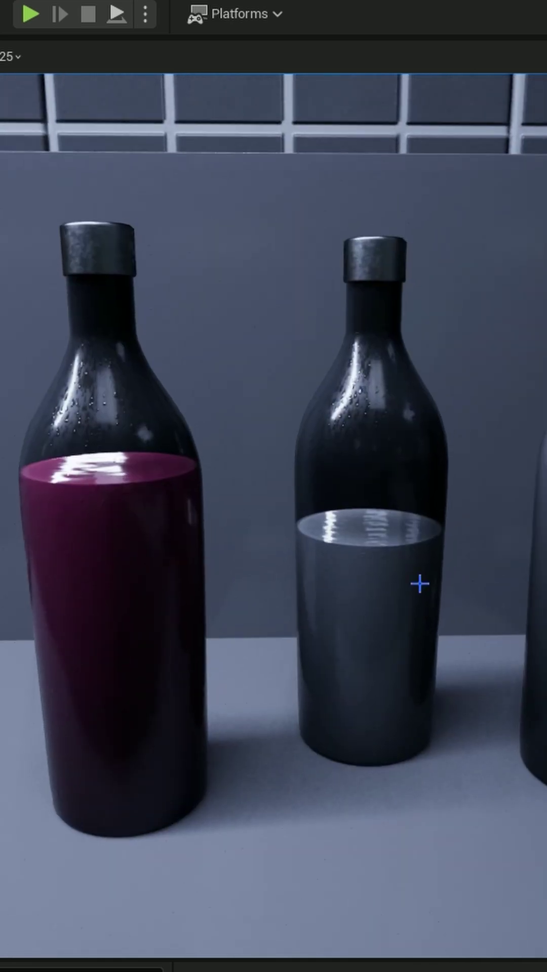